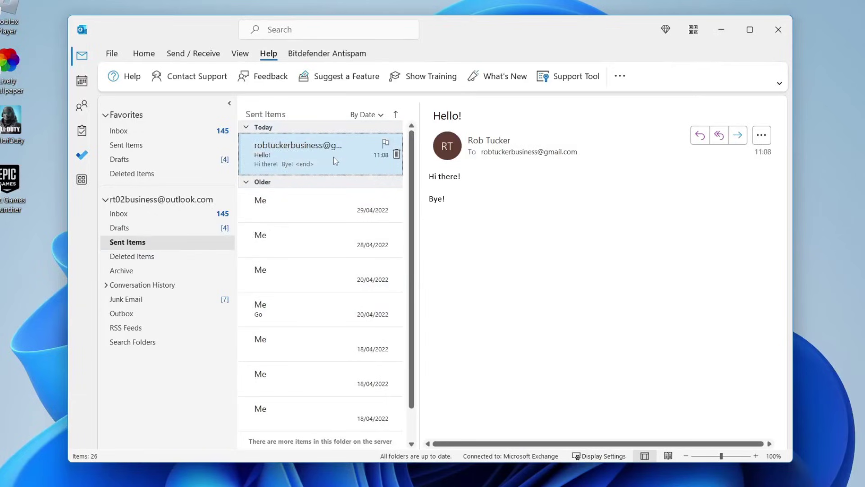
Step: Open the sent 'Hello!' message in its own window to reach its recall action
double_click(304, 166)
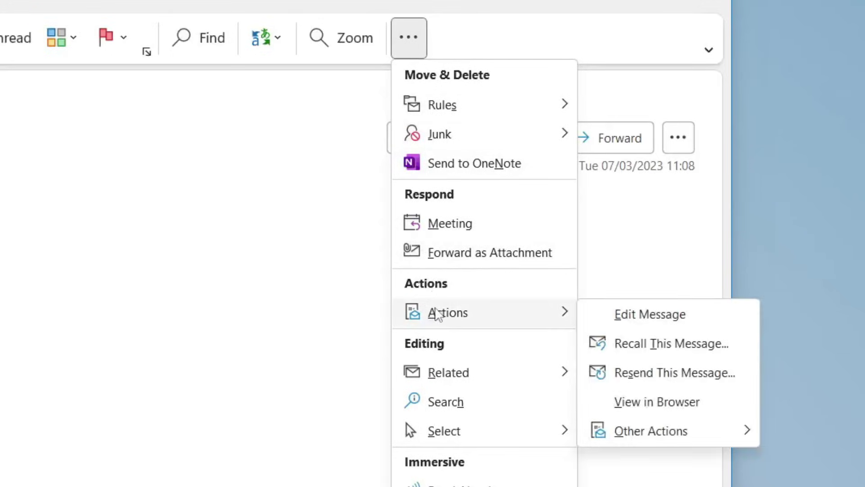
mouse_move(291, 157)
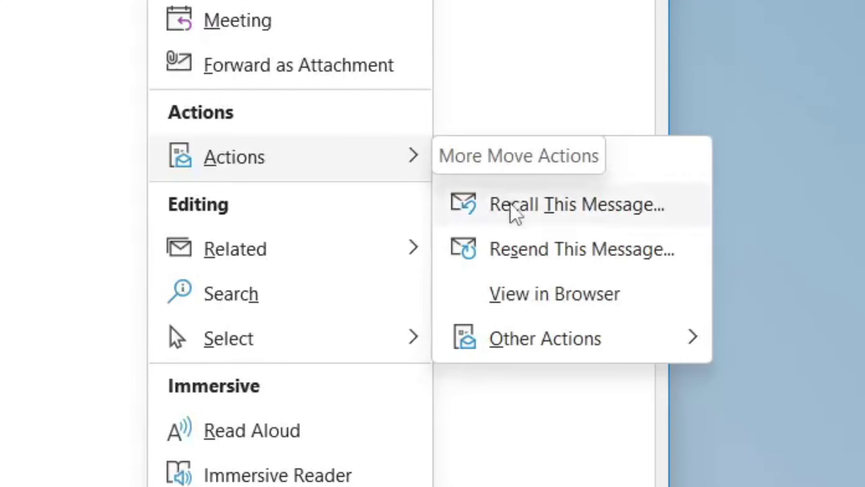
Step: Choose Recall This Message for 'Hello!' to bring up its recall dialog
left_click(580, 203)
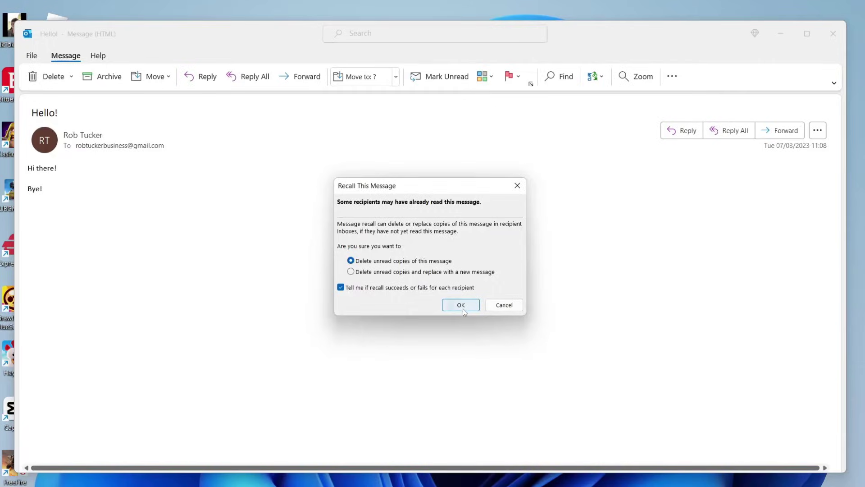
Step: Confirm deleting unread copies of 'Hello!', then check and dismiss the message's extra actions menu
left_click(462, 305)
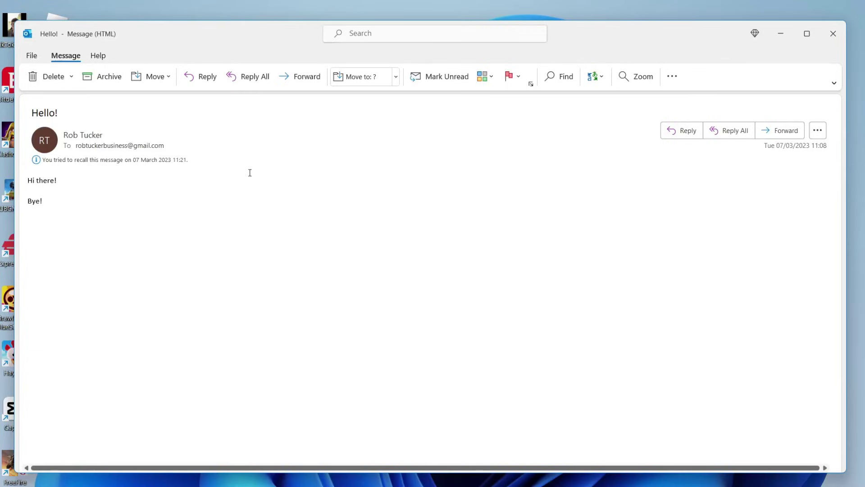
left_click(672, 76)
left_click(356, 167)
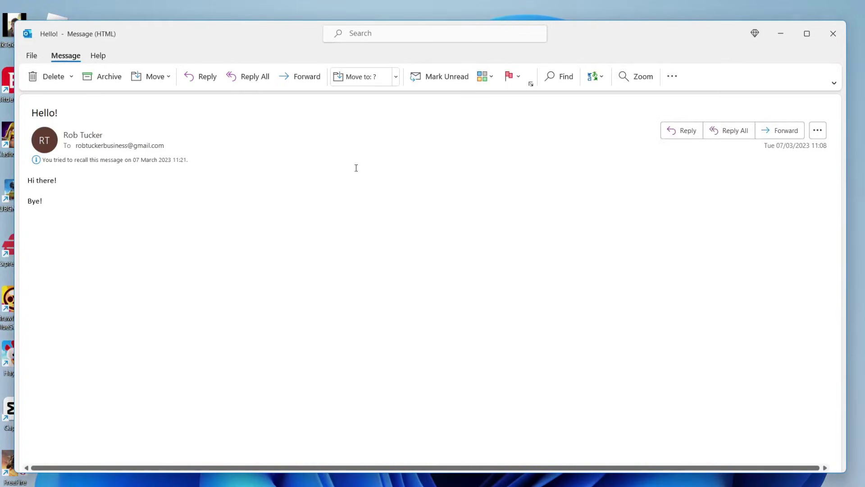